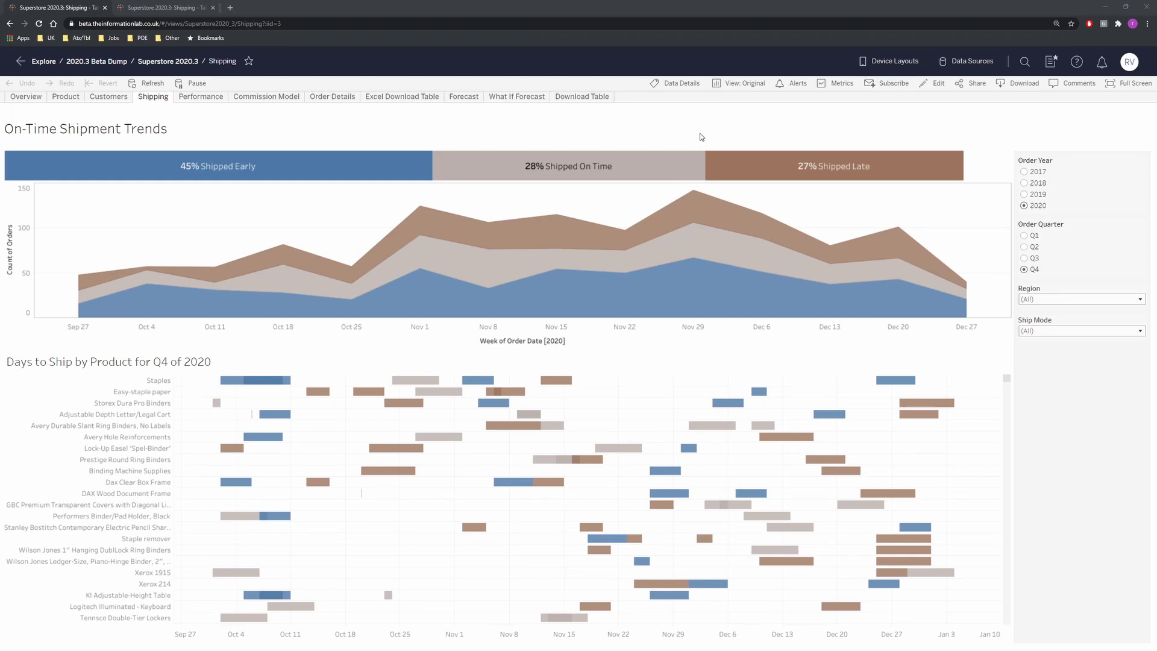
Begin a Shipping dashboard subscription with the delivery format set to Image and PDF
left_click(874, 88)
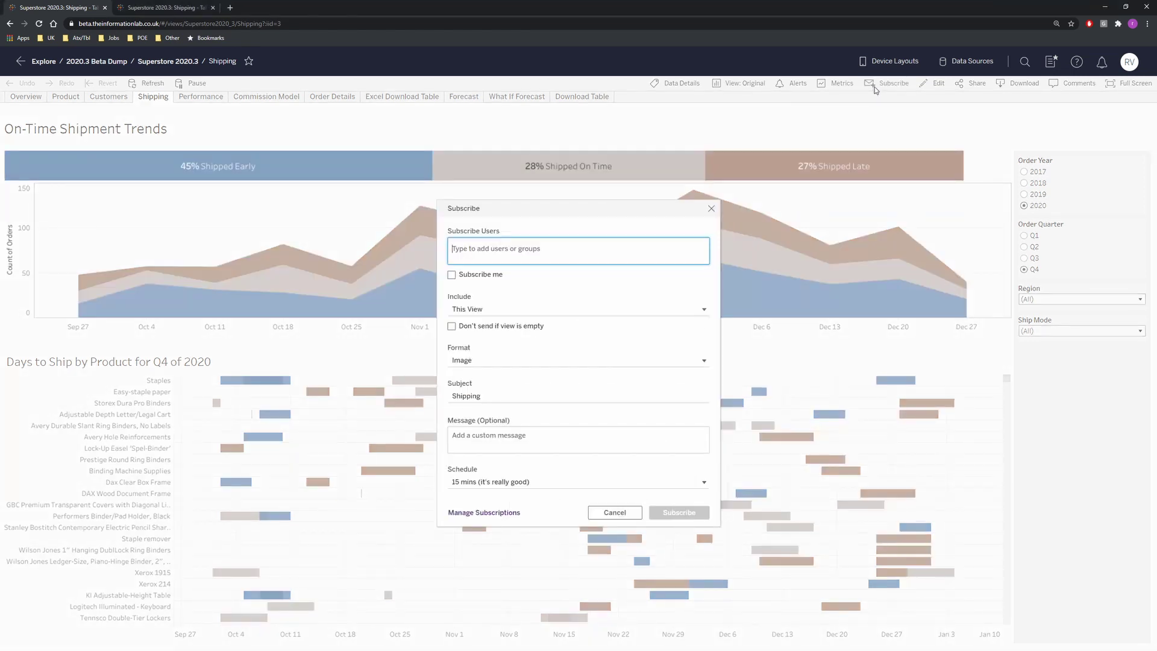
left_click(485, 364)
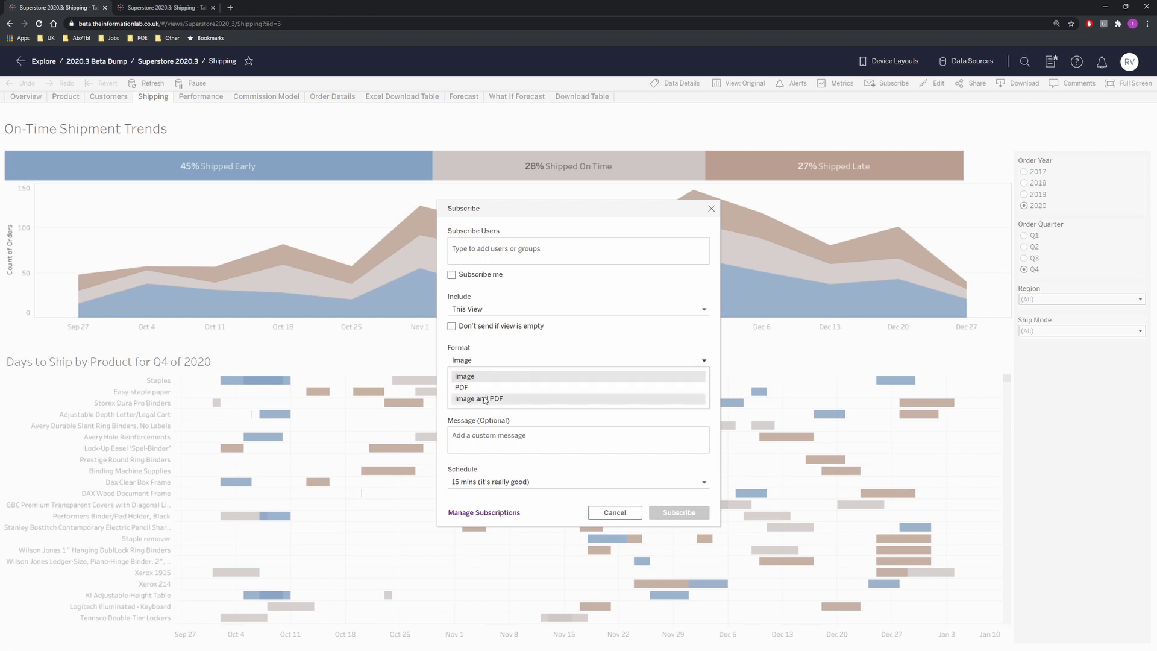
left_click(486, 399)
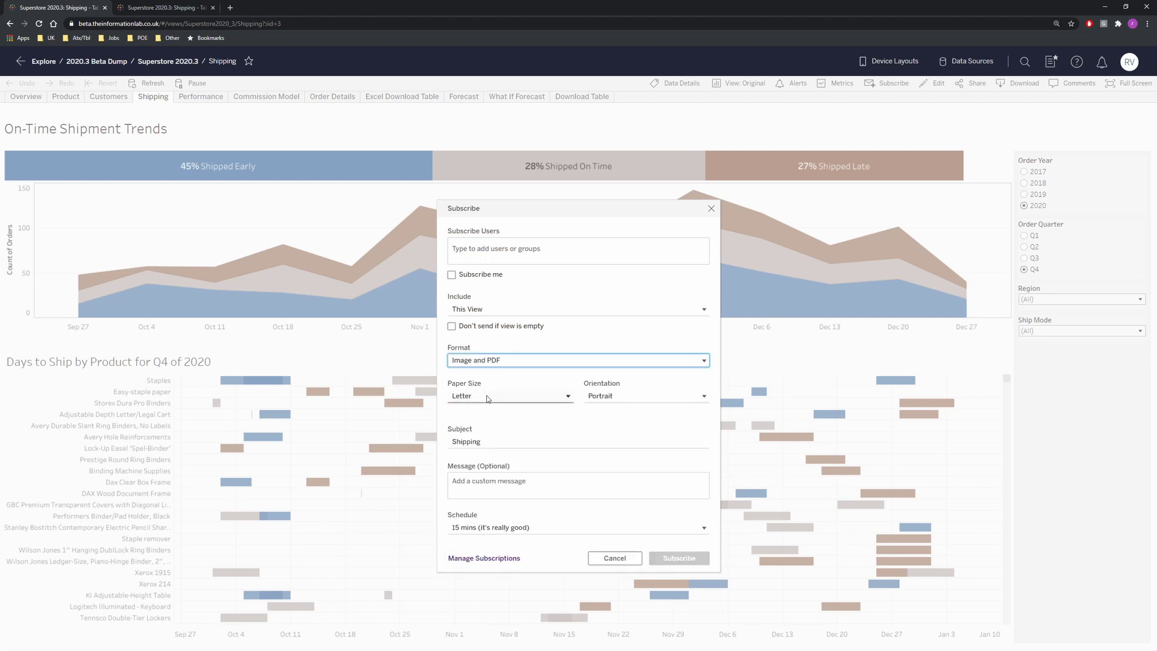
left_click(650, 398)
Add yourself as subscriber, set A4 paper in landscape, and create the subscription
left_click(537, 248)
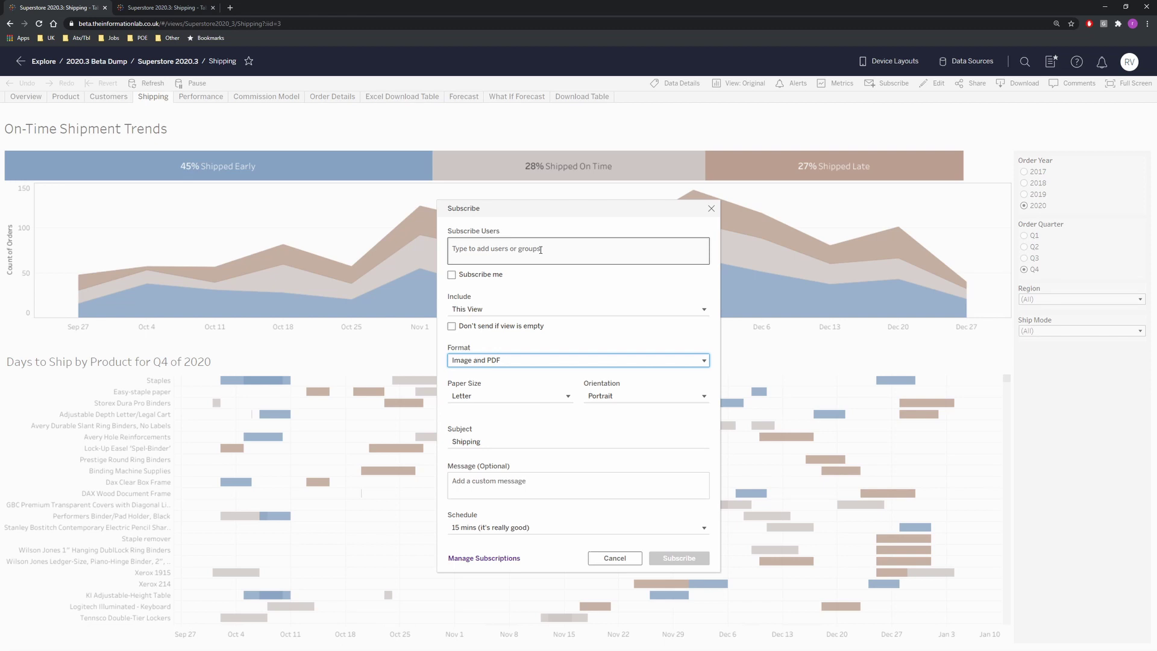
type("robbin")
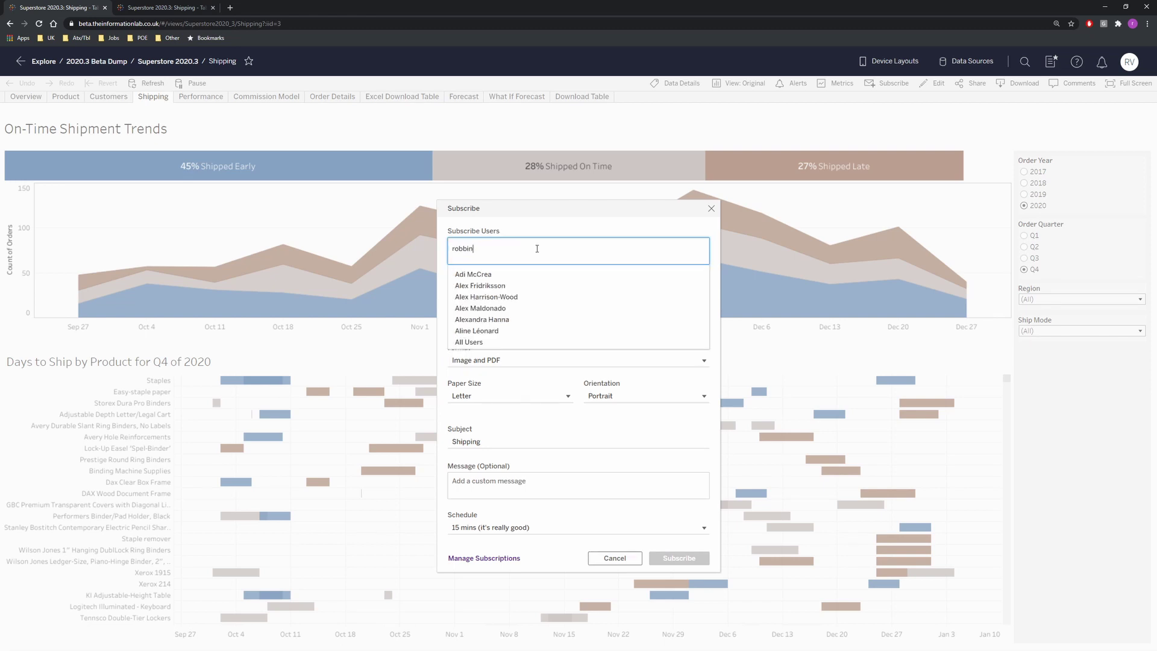
left_click(532, 276)
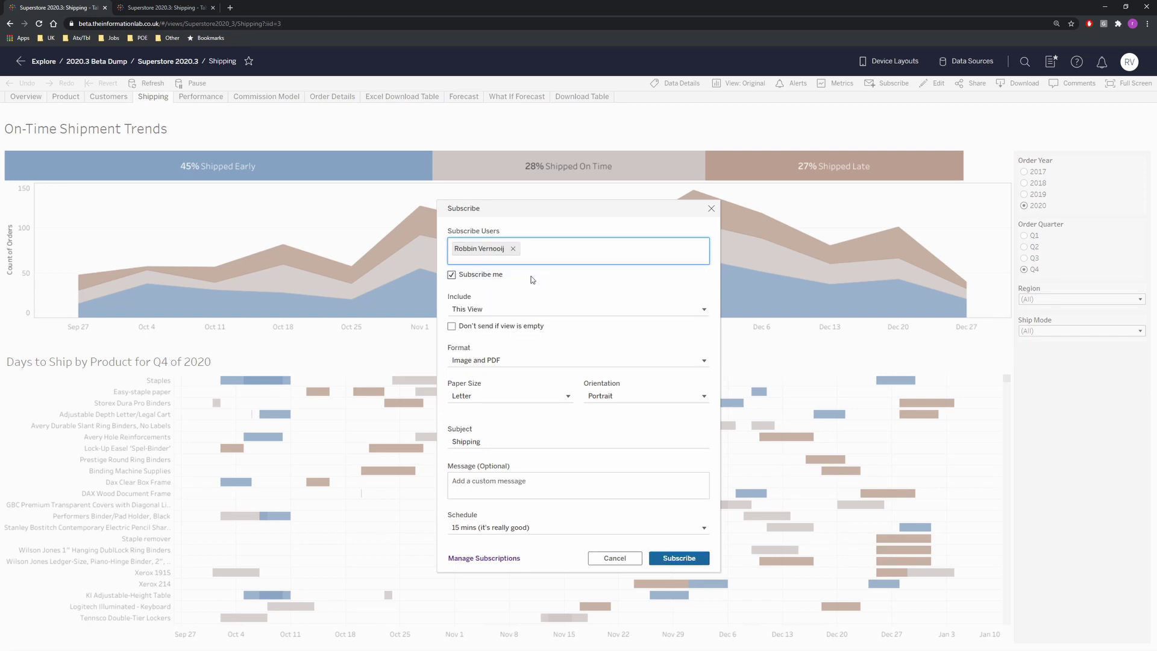
left_click(493, 391)
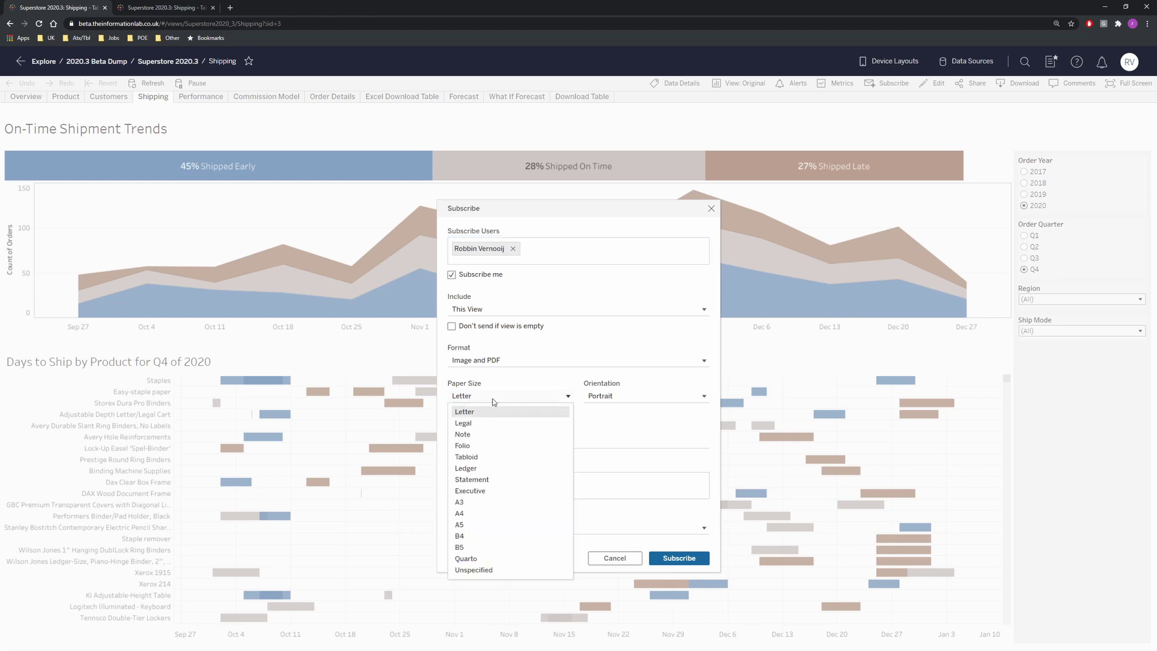
left_click(469, 514)
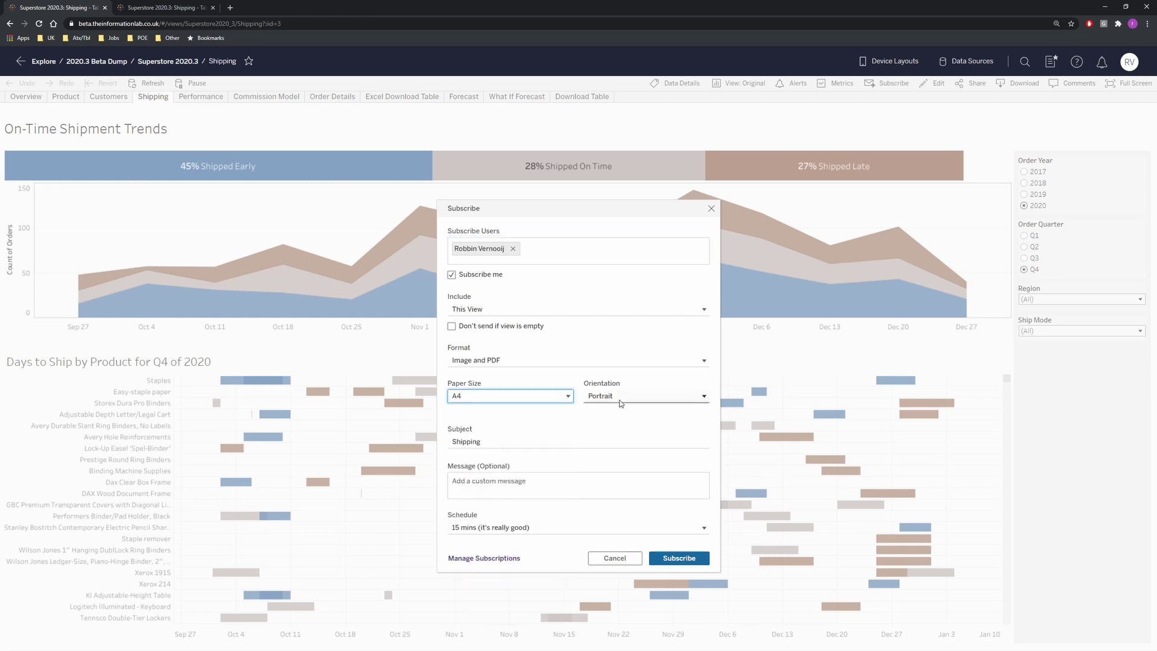
left_click(614, 396)
left_click(615, 423)
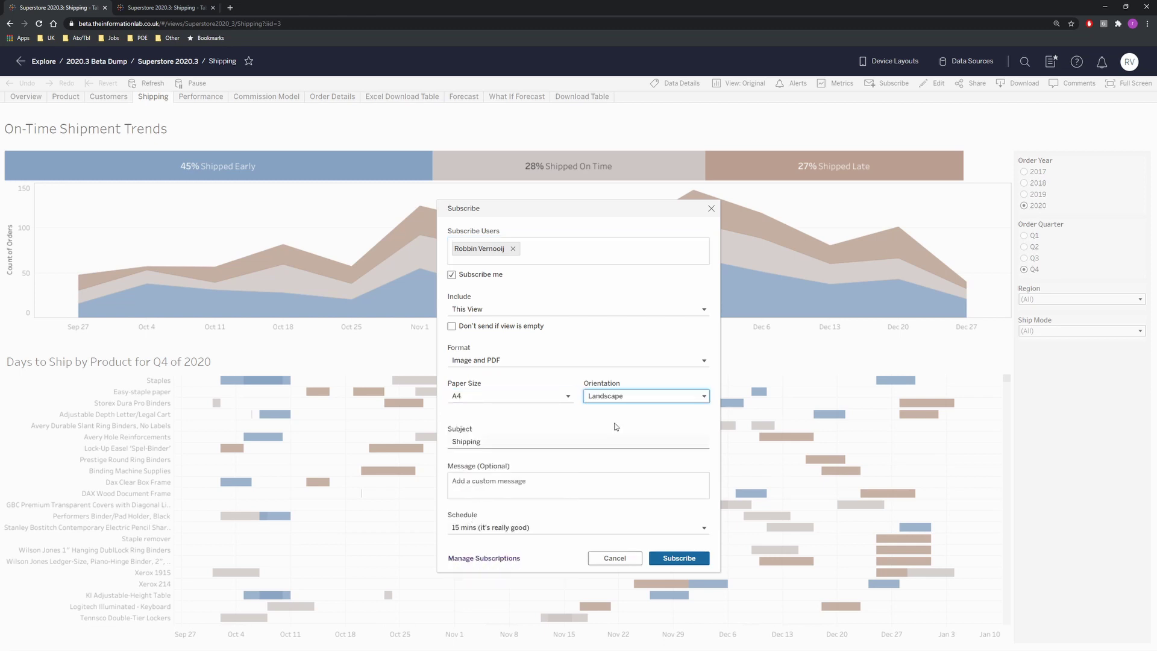
left_click(679, 560)
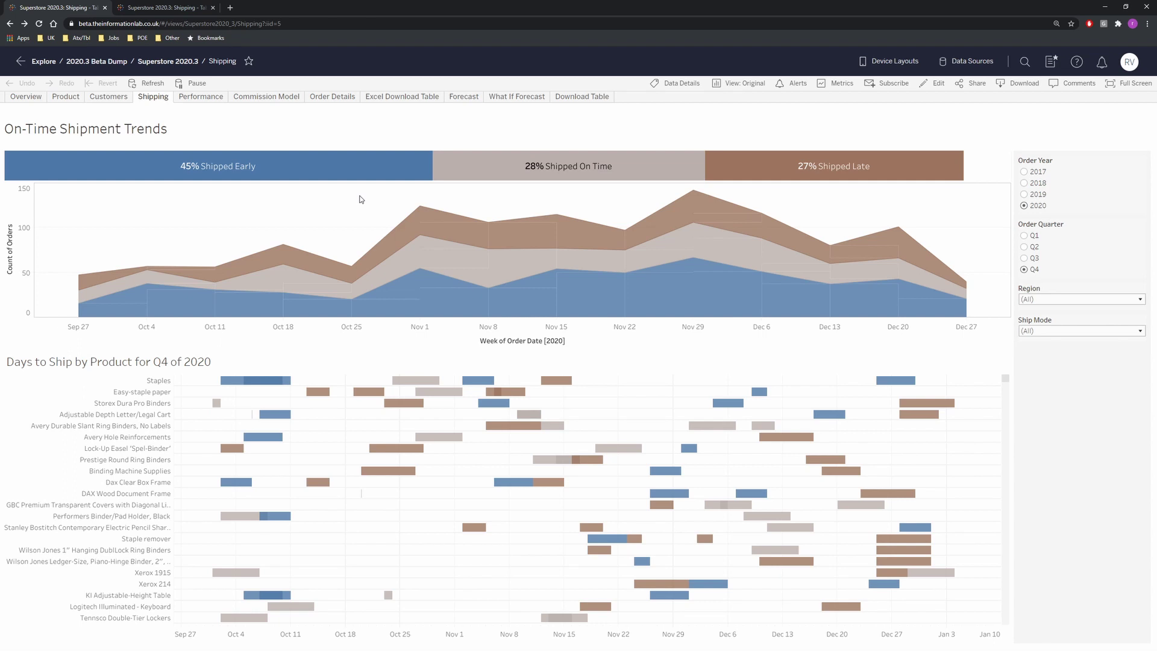
Under Tasks > Subscriptions, open the actions menu for the 15-minute Shipping subscription
left_click(41, 60)
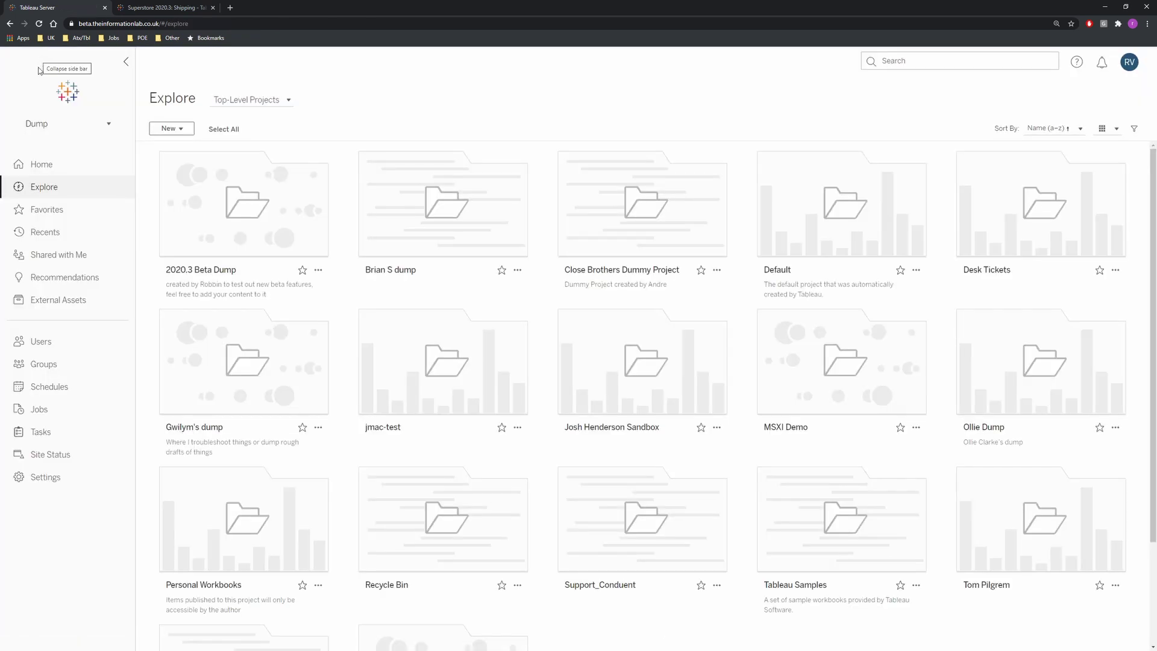
left_click(54, 433)
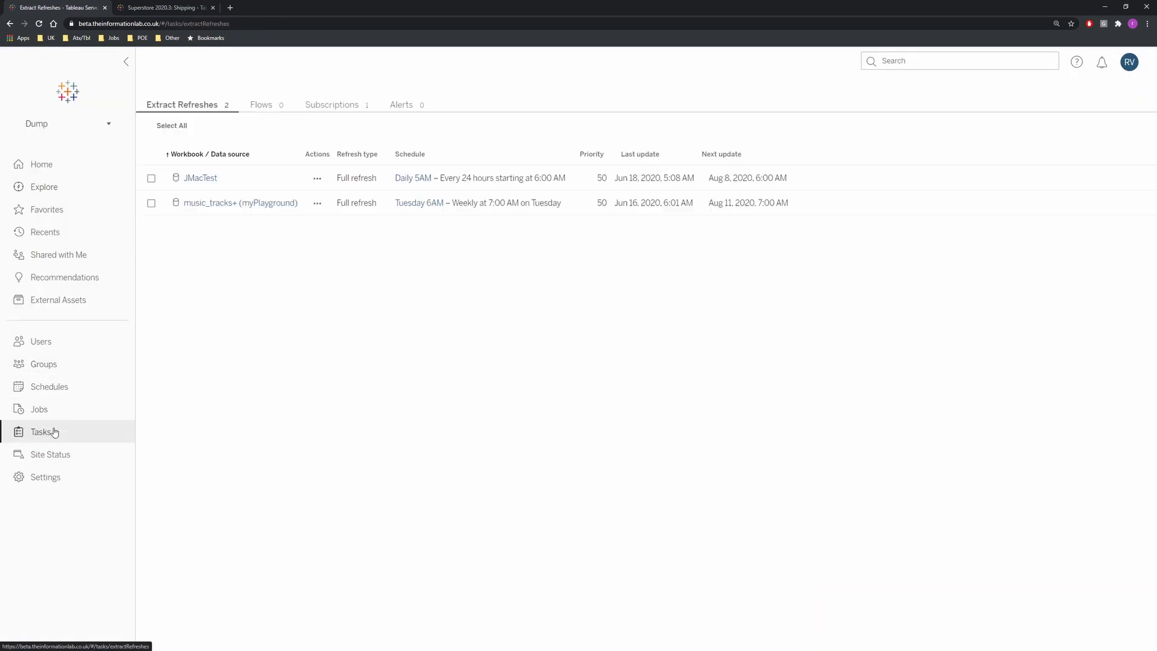
left_click(322, 111)
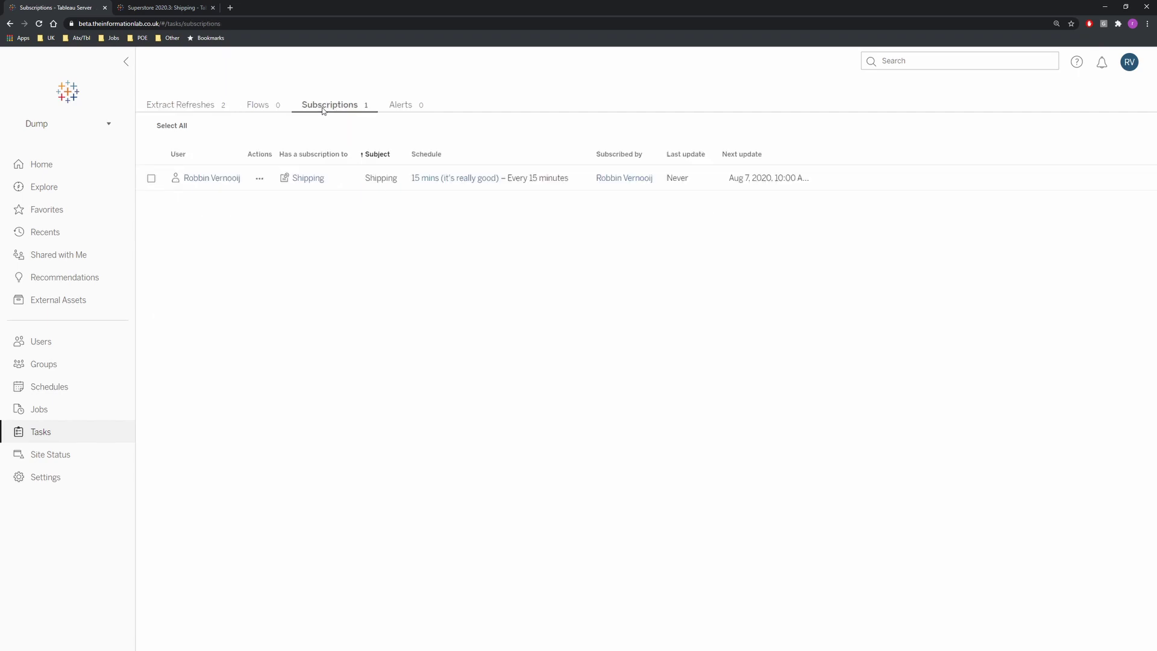
left_click(260, 179)
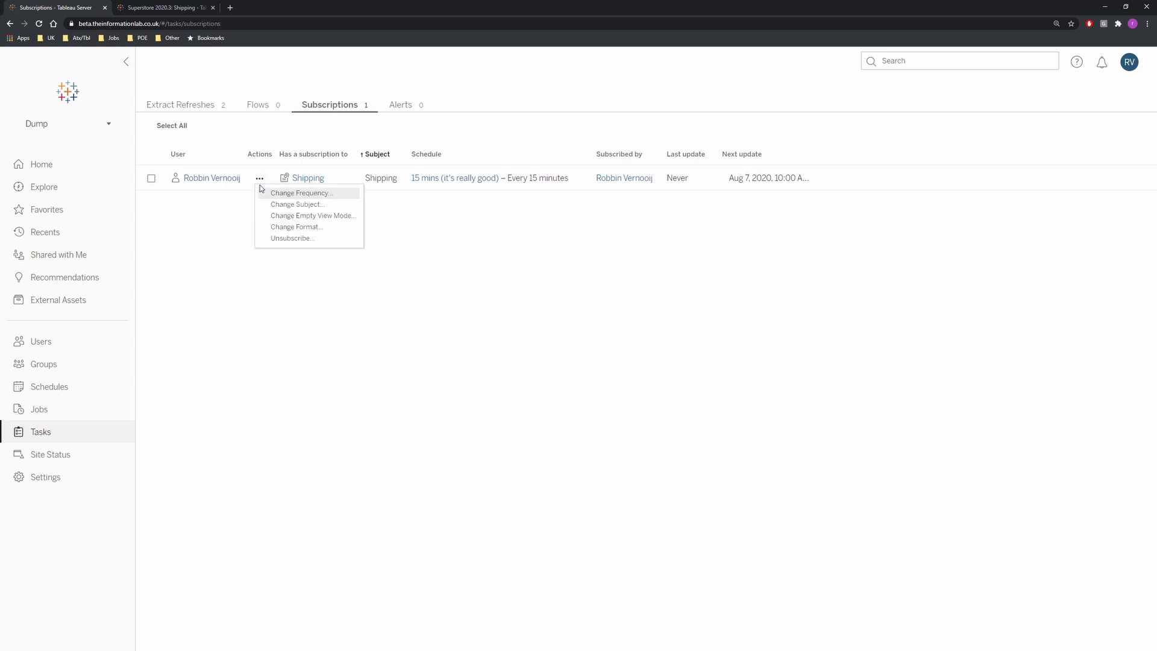
left_click(291, 228)
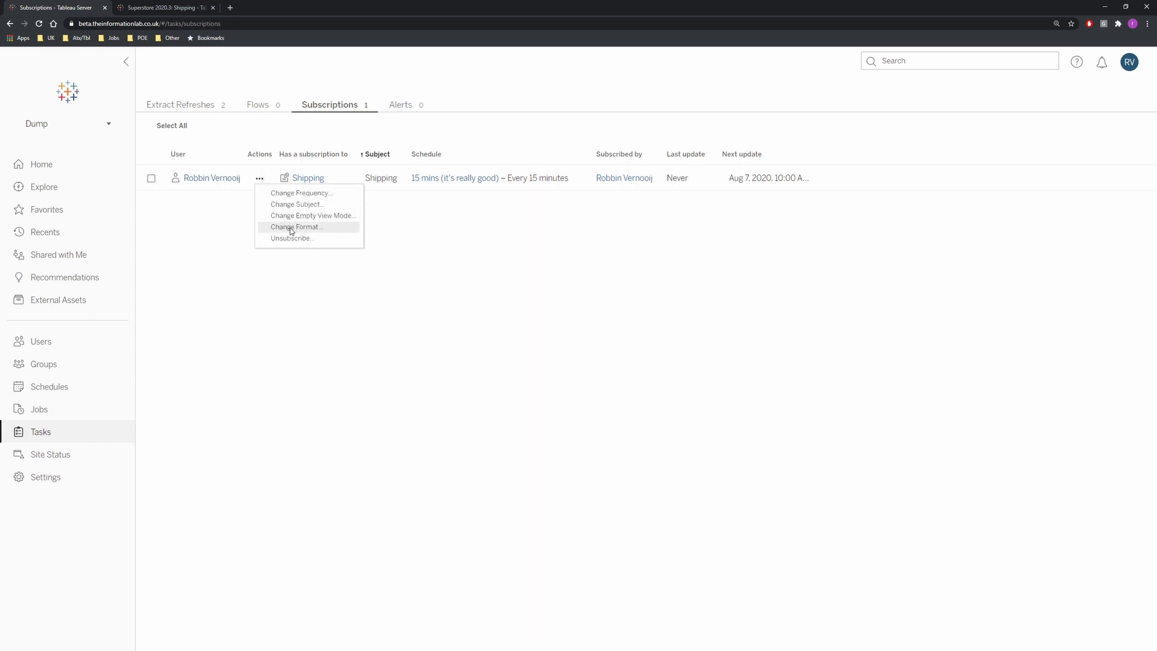
left_click(290, 228)
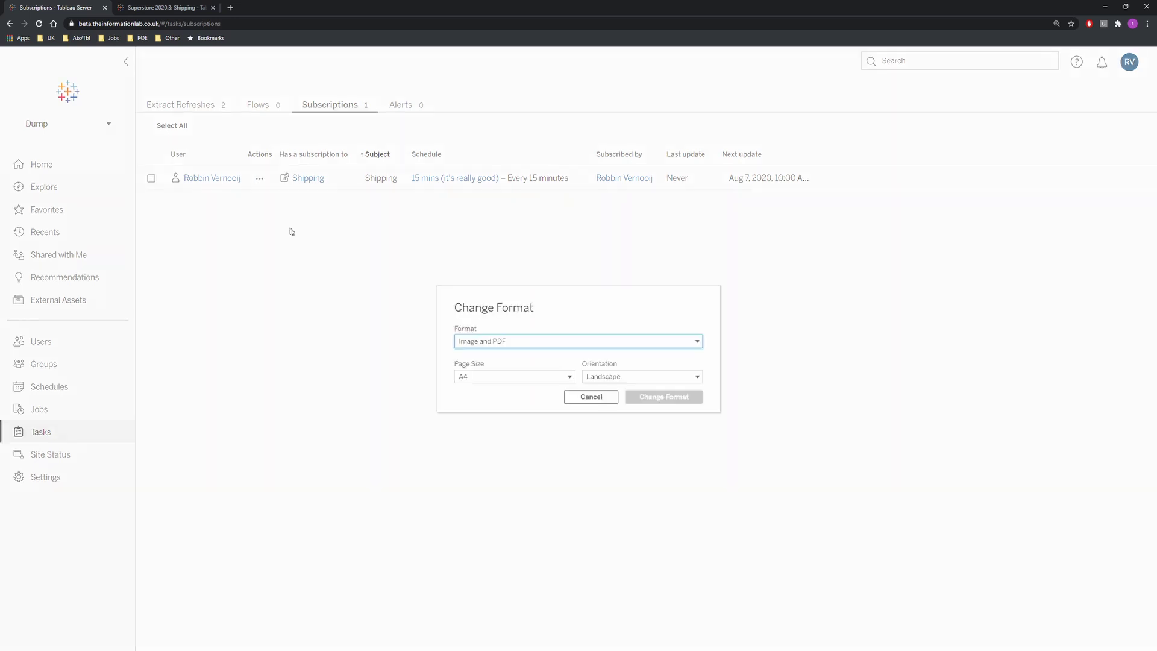
left_click(542, 348)
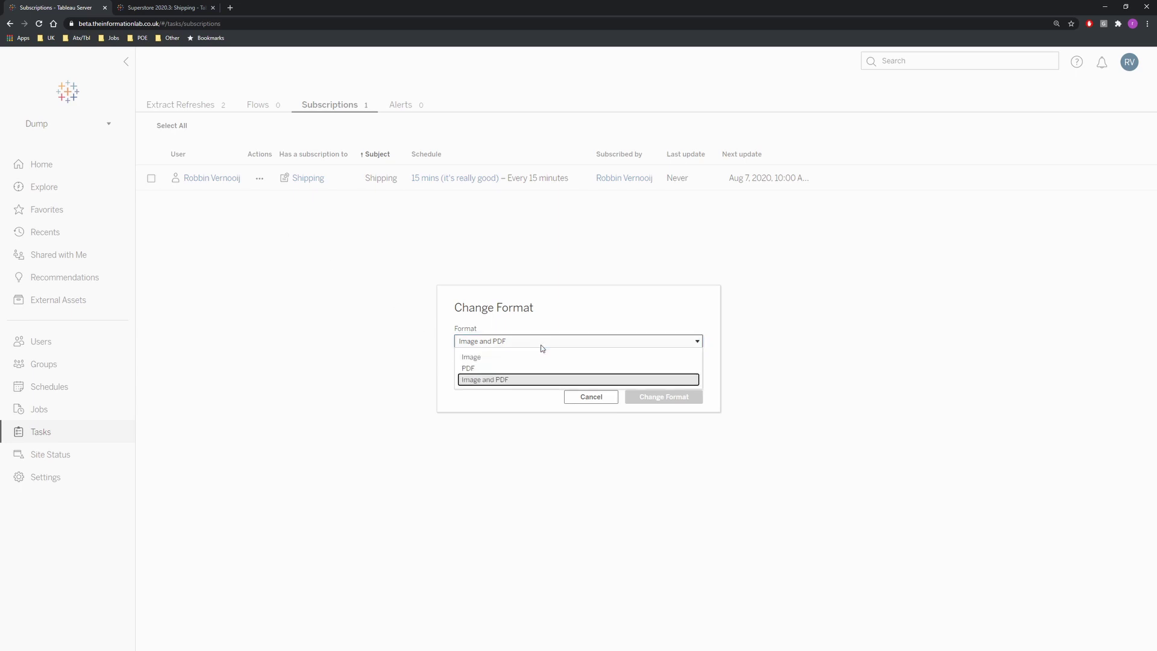
left_click(567, 312)
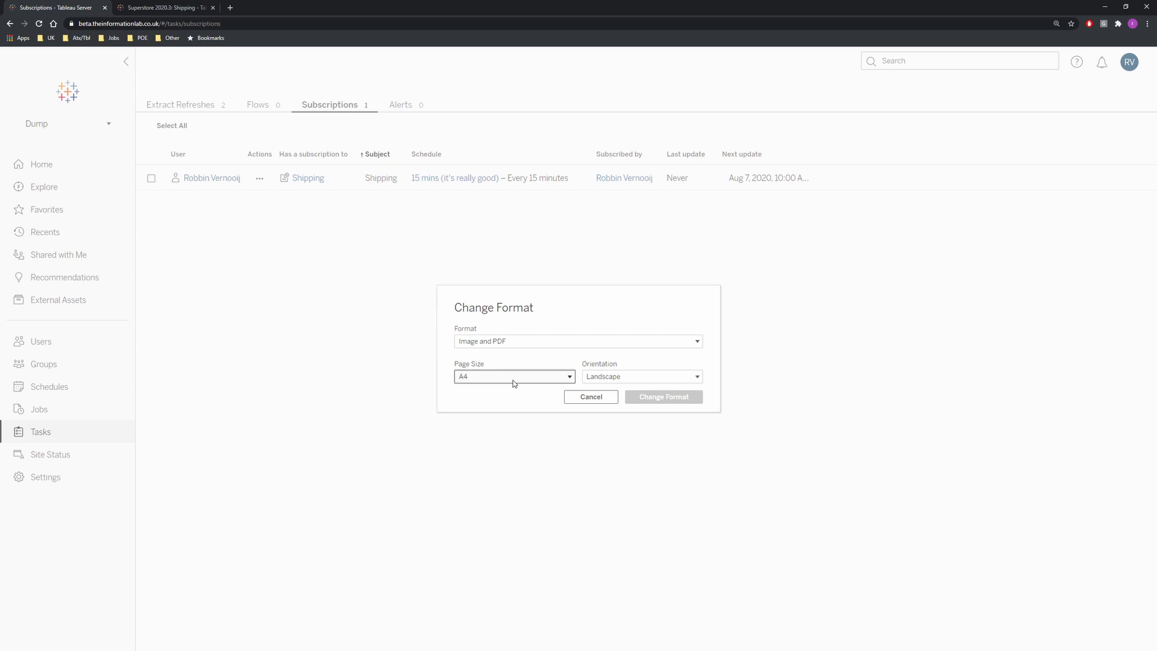
left_click(605, 401)
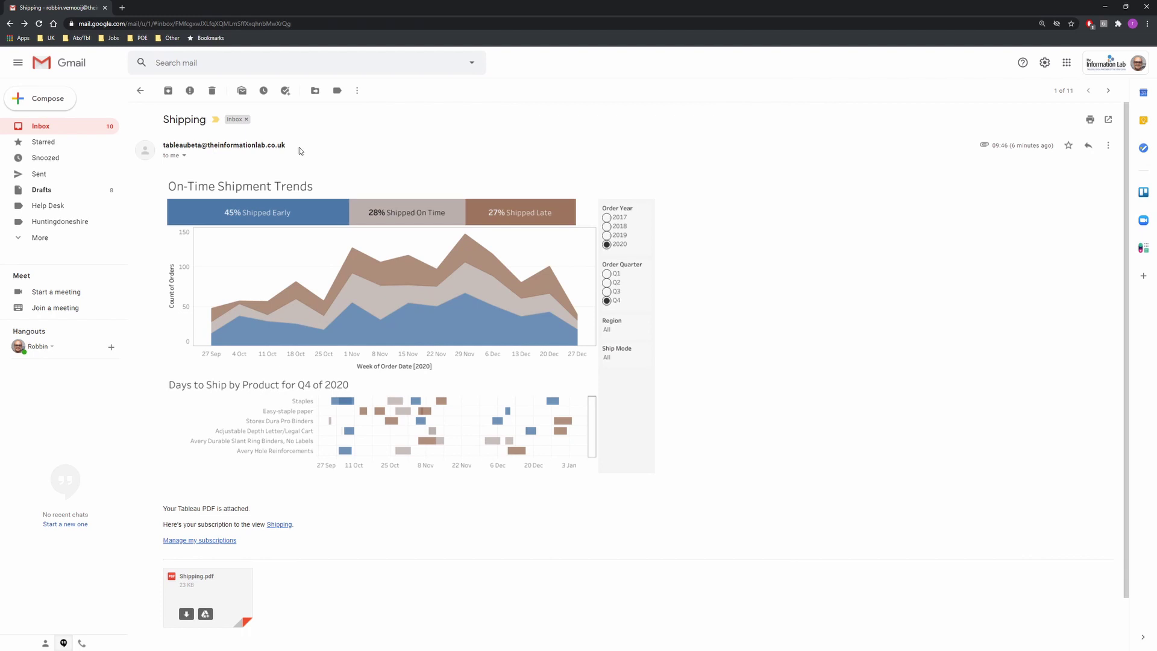
Download Shipping.pdf from the Shipping email, open it, and switch back to Tableau
left_click(301, 280)
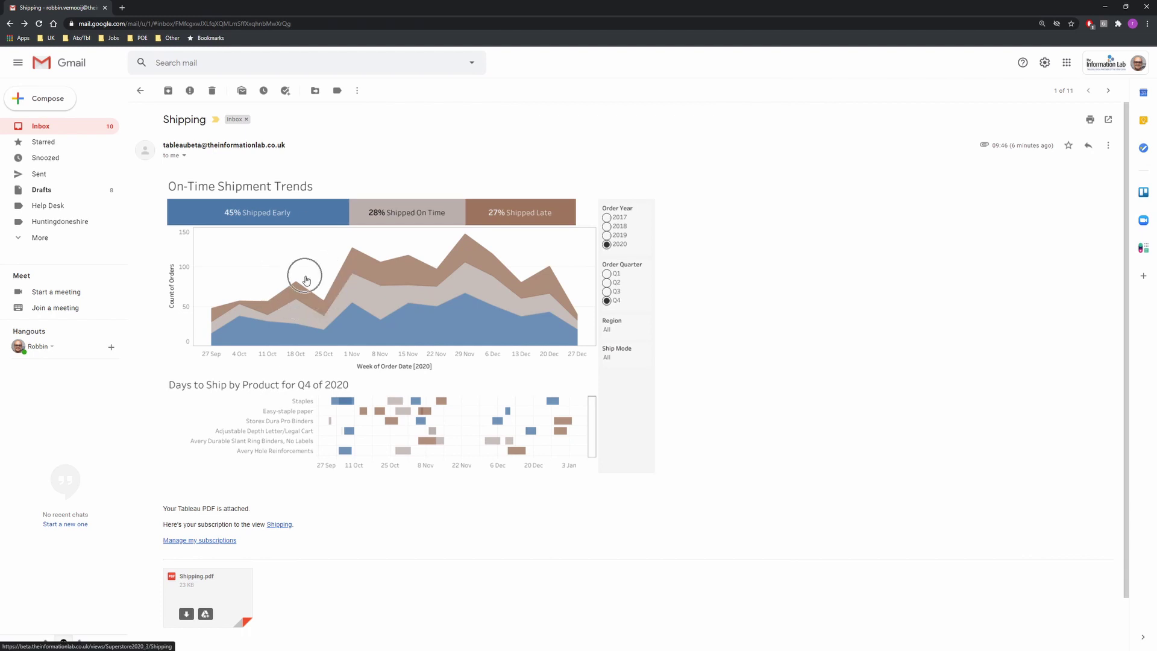
left_click(187, 615)
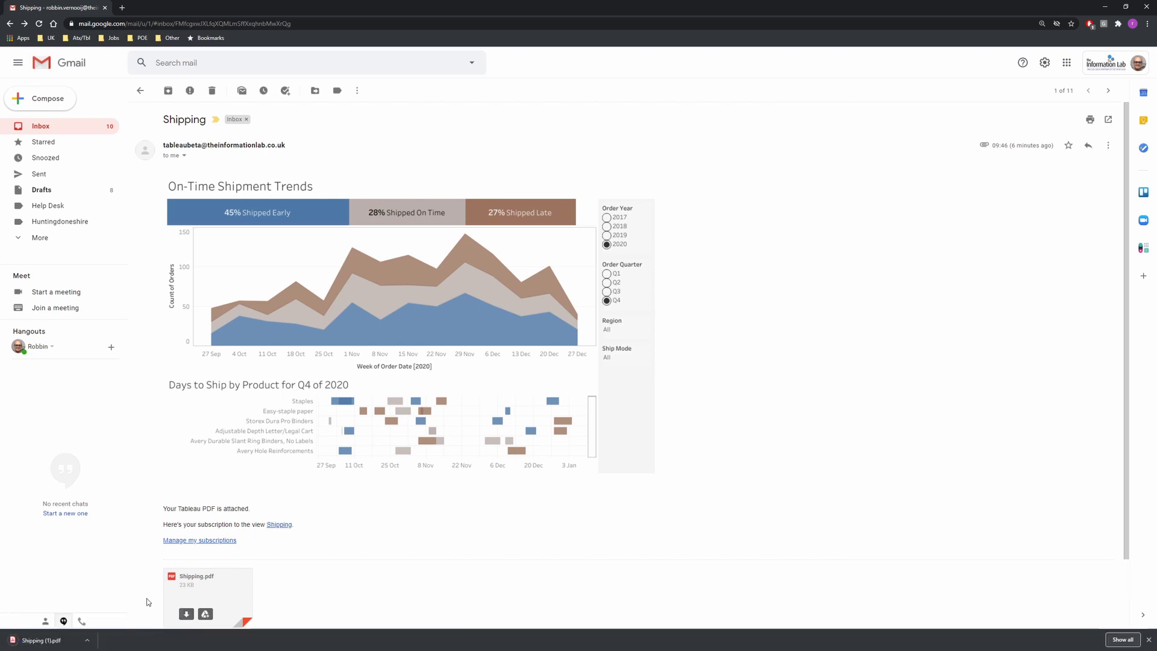
left_click(37, 641)
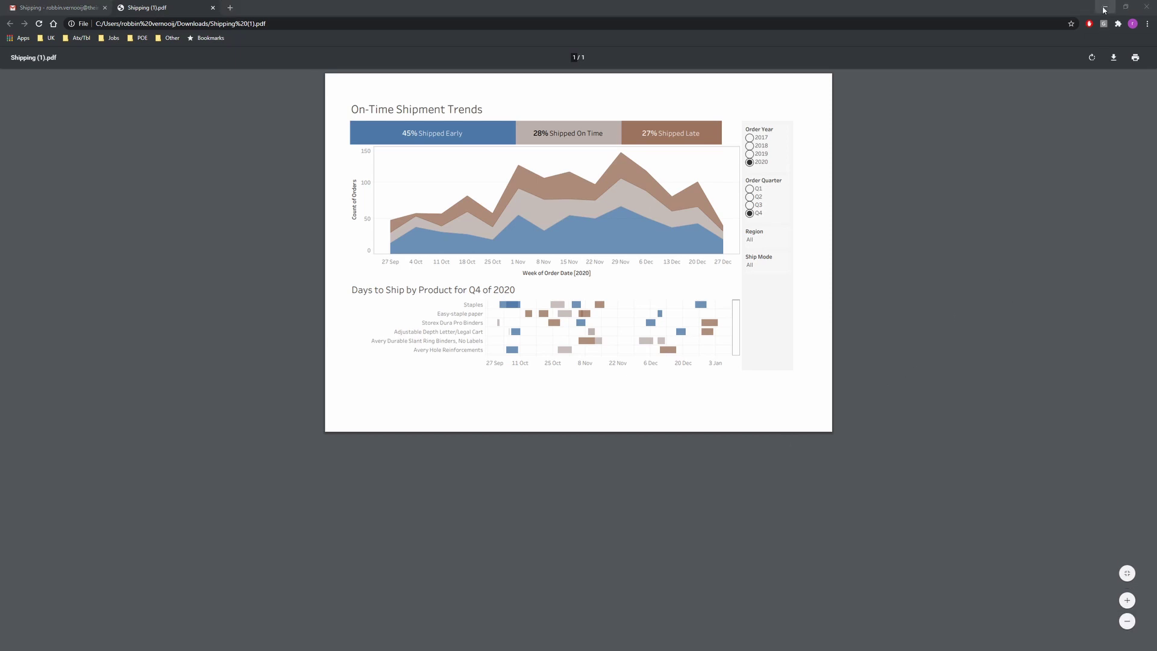
key("alt+Tab")
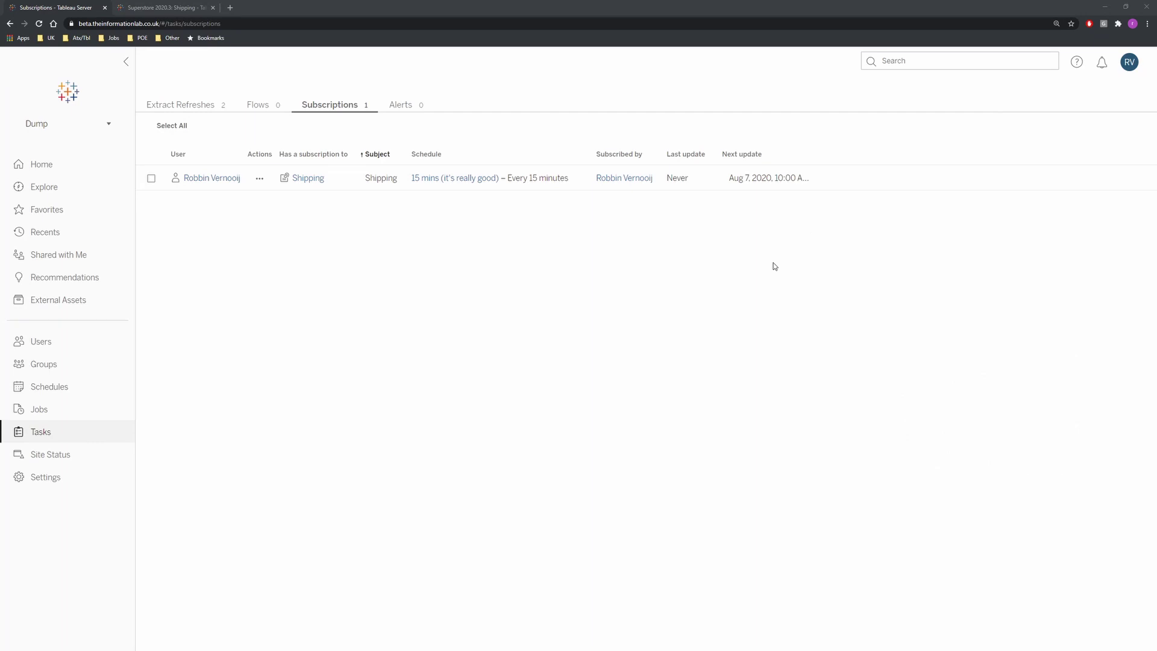